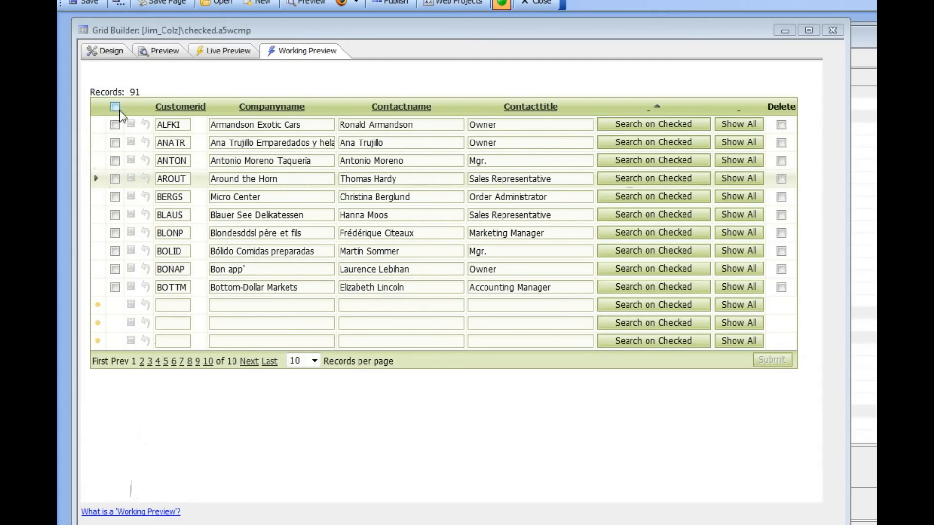
- In the grid's design properties, expand the checkbox select column setting and inspect its Checkbox select type option
{"action": "left_click", "coordinate": [107, 56]}
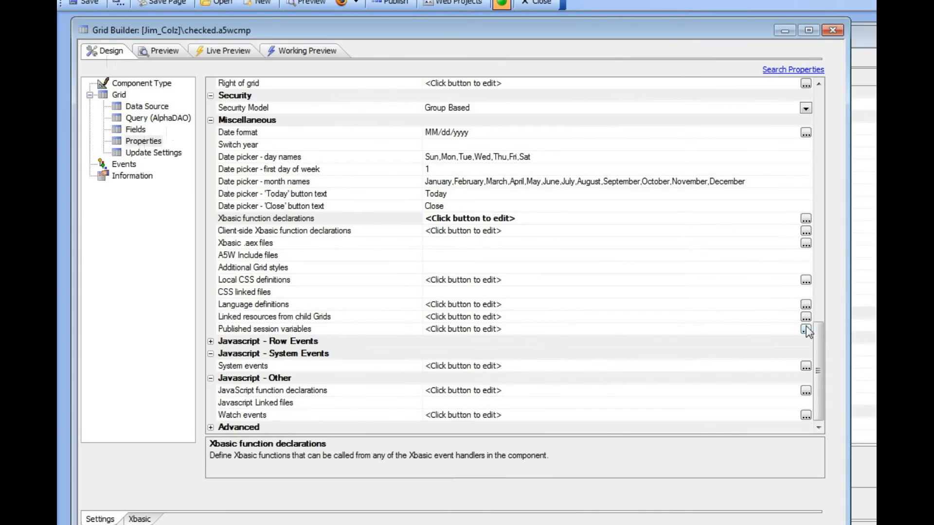
{"action": "left_click_drag", "start_coordinate": [823, 345], "coordinate": [821, 114]}
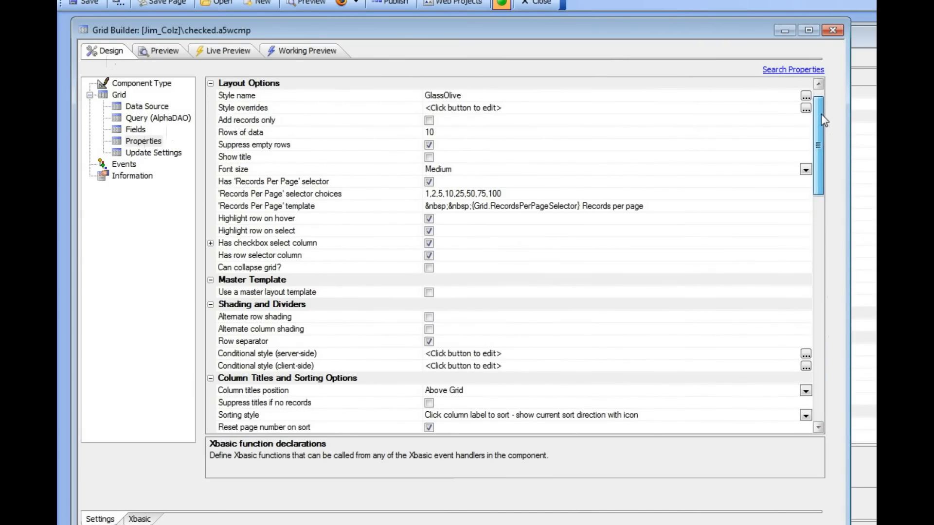
{"action": "left_click", "coordinate": [210, 243]}
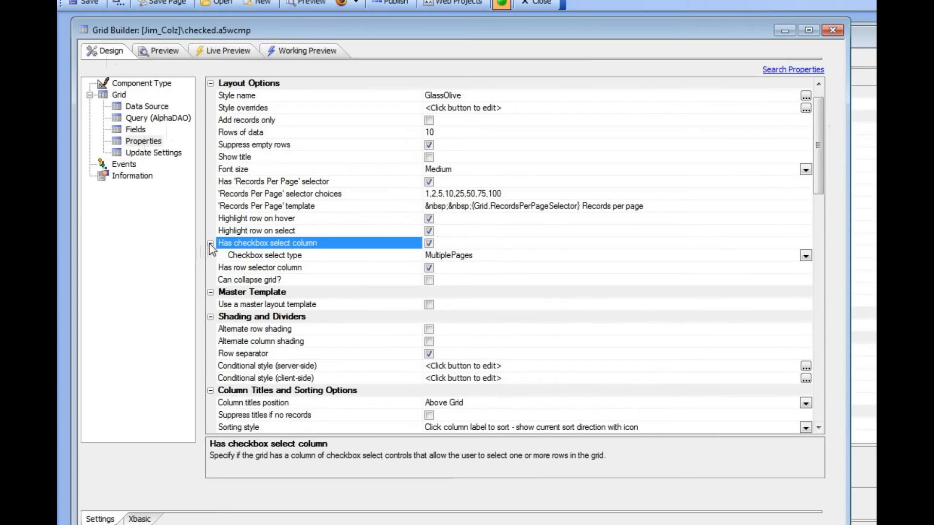
{"action": "left_click", "coordinate": [348, 256]}
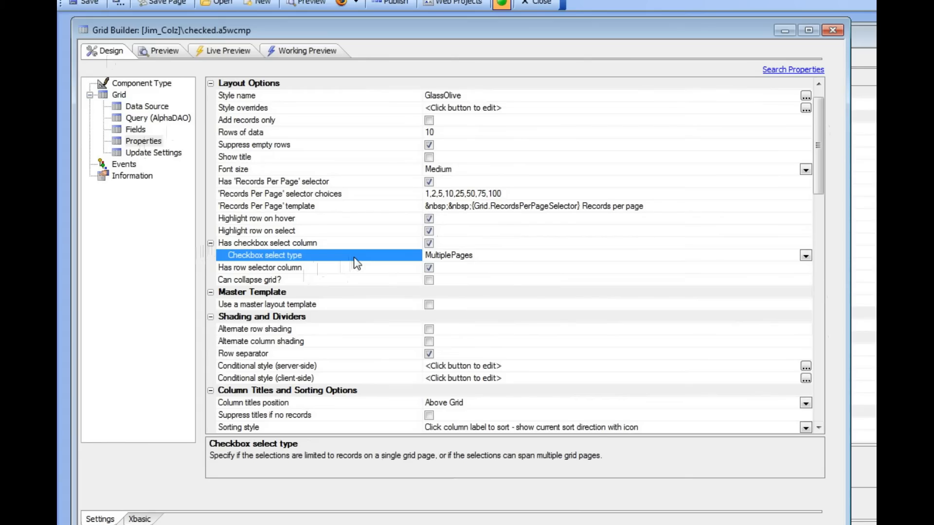
- In the Working Preview, check the first two rows on page 1, Du monde entier on page 2 and Galería del gastrónomo on page 3
{"action": "left_click", "coordinate": [298, 51]}
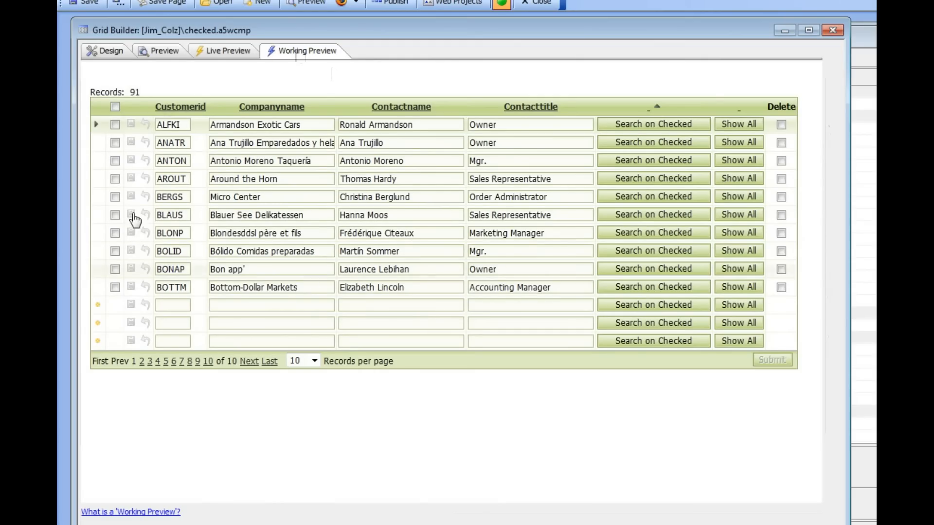
{"action": "left_click", "coordinate": [115, 124]}
{"action": "left_click", "coordinate": [115, 143]}
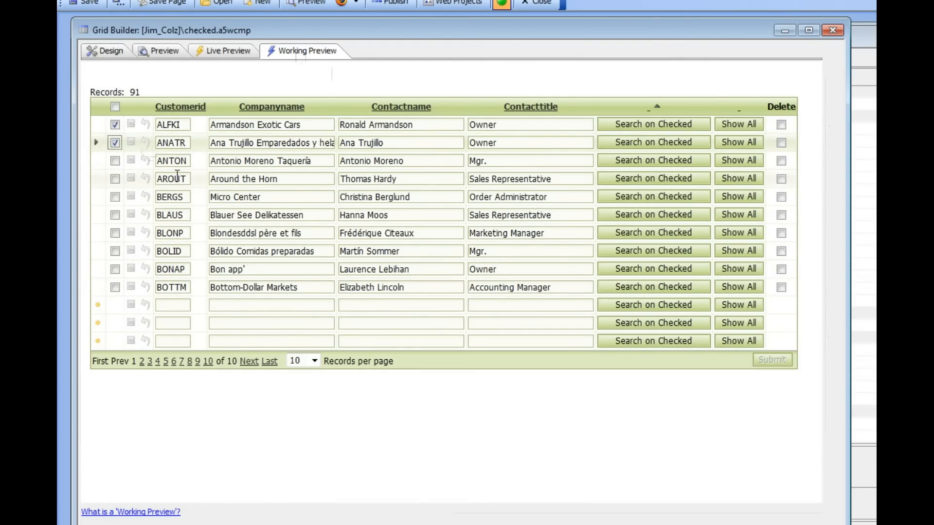
{"action": "left_click", "coordinate": [249, 361]}
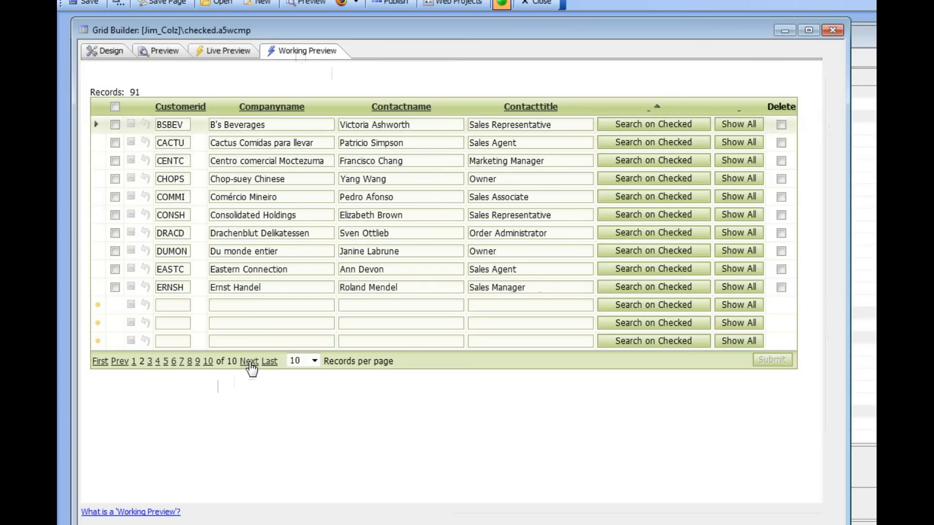
{"action": "left_click", "coordinate": [115, 251]}
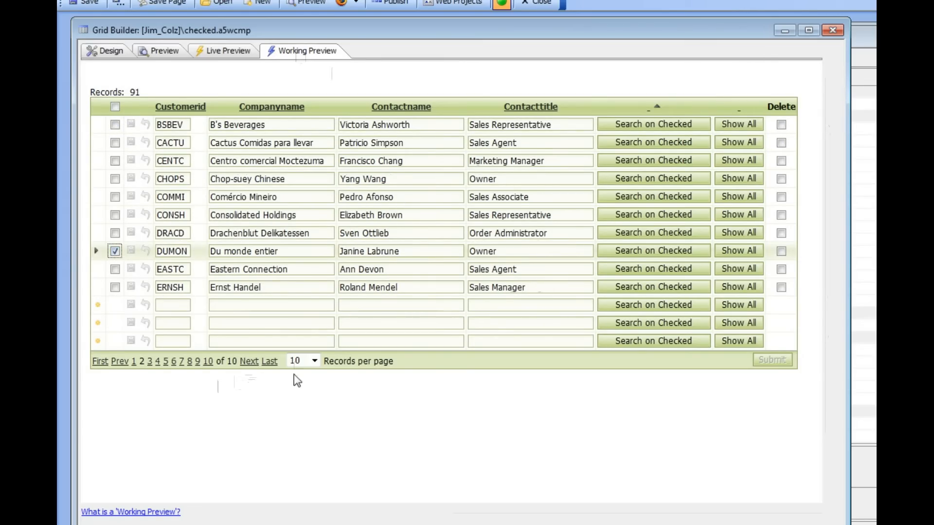
{"action": "left_click", "coordinate": [249, 362]}
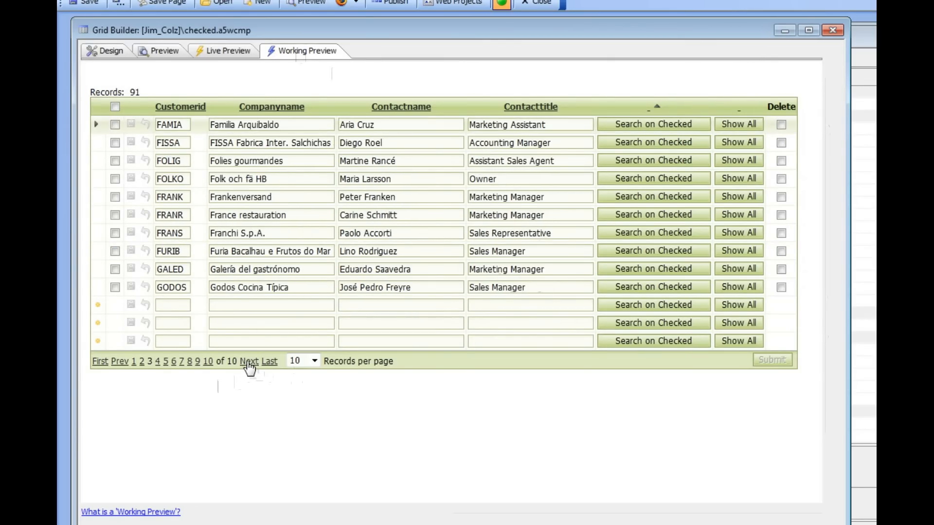
{"action": "left_click", "coordinate": [115, 269]}
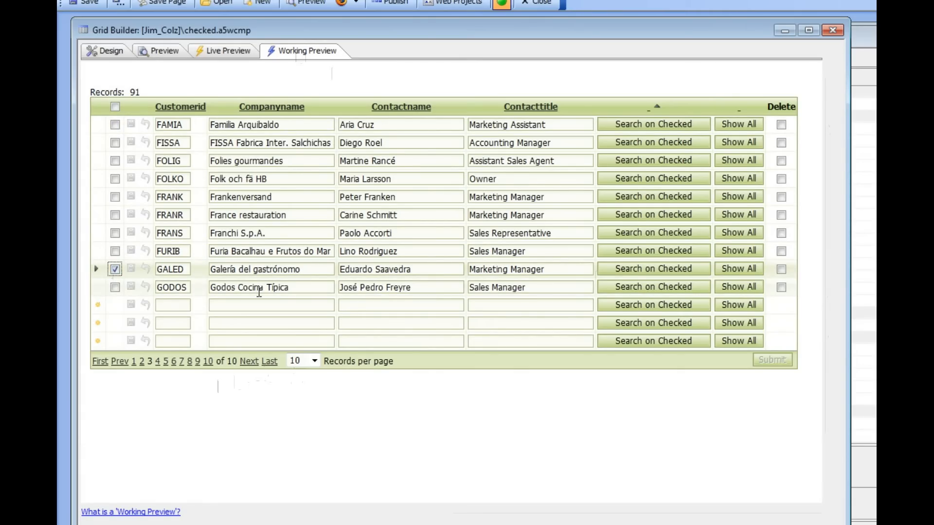
- Test the grid's buttons by searching on the checked rows and restoring the display of all records
{"action": "left_click", "coordinate": [637, 272]}
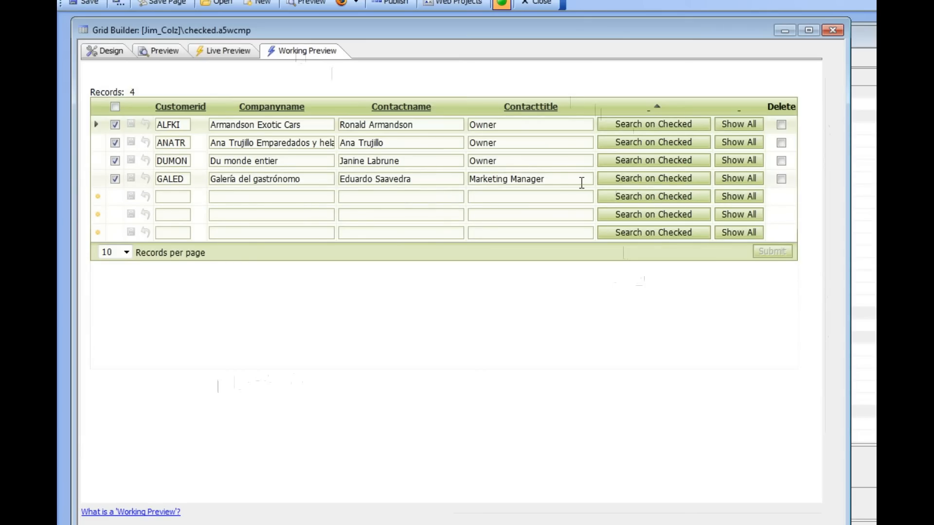
{"action": "left_click", "coordinate": [734, 185]}
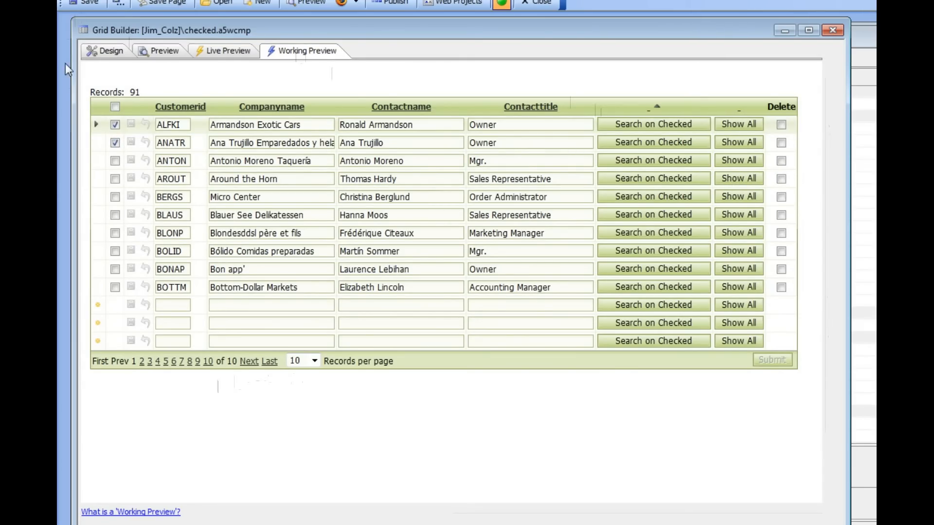
- Return to the grid's field design and open the onClick code of the Search on Checked button for review
{"action": "left_click", "coordinate": [108, 55]}
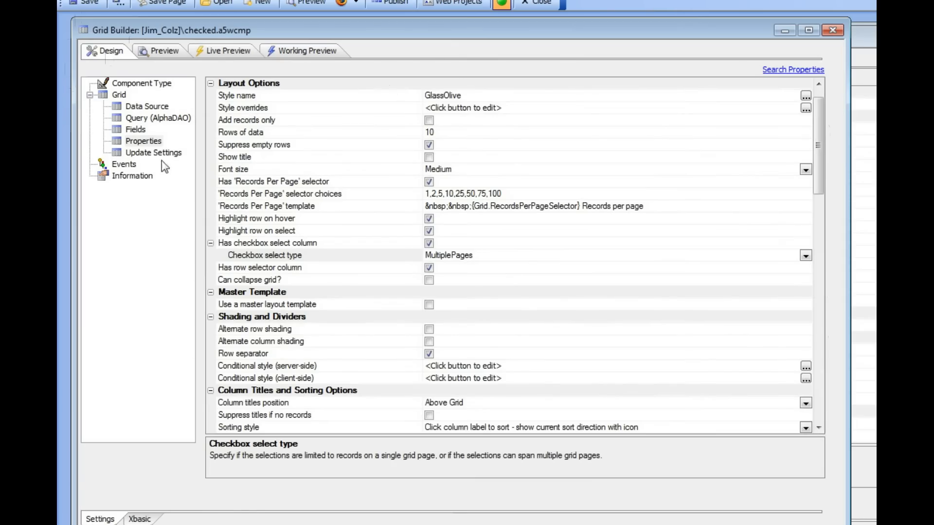
{"action": "left_click", "coordinate": [130, 128]}
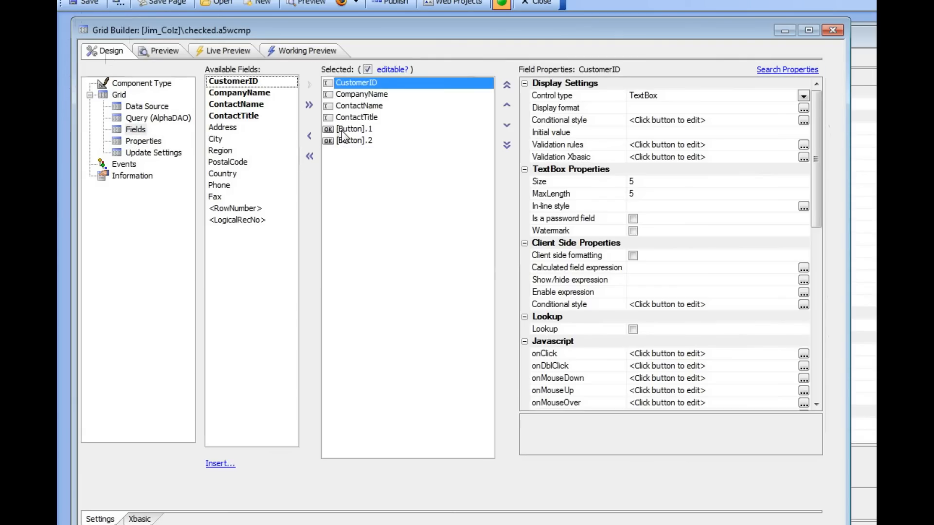
{"action": "left_click", "coordinate": [342, 130]}
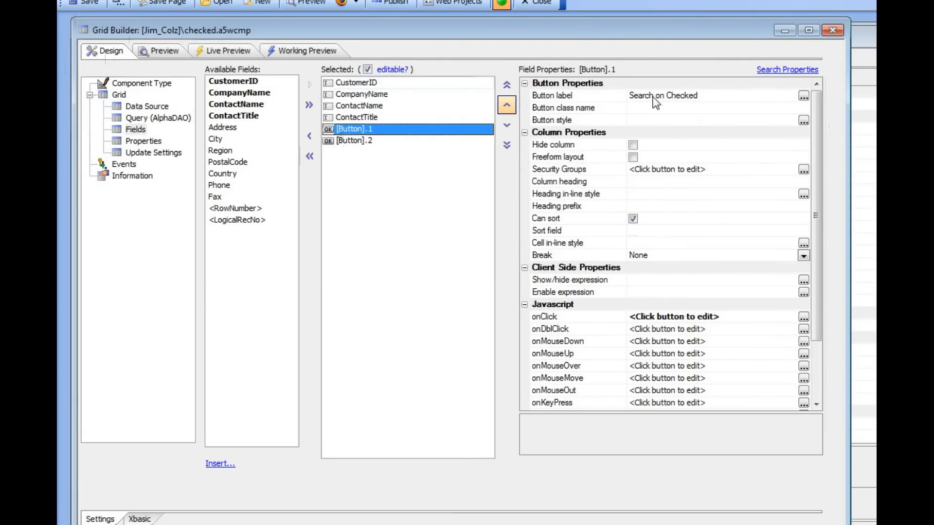
{"action": "left_click", "coordinate": [804, 316]}
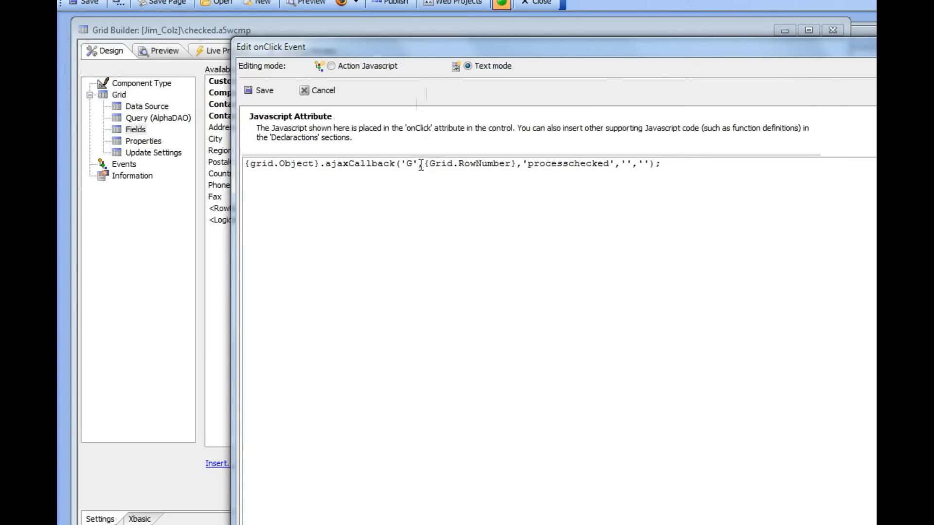
- Convert the Search on Checked button's onClick event to Action Javascript and add an Ajax Callback action
{"action": "left_click", "coordinate": [342, 66]}
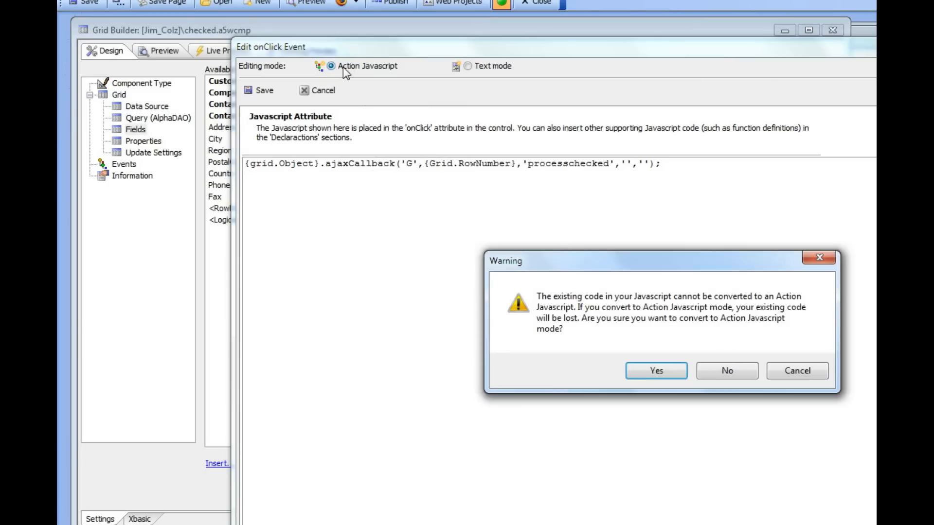
{"action": "left_click", "coordinate": [658, 372]}
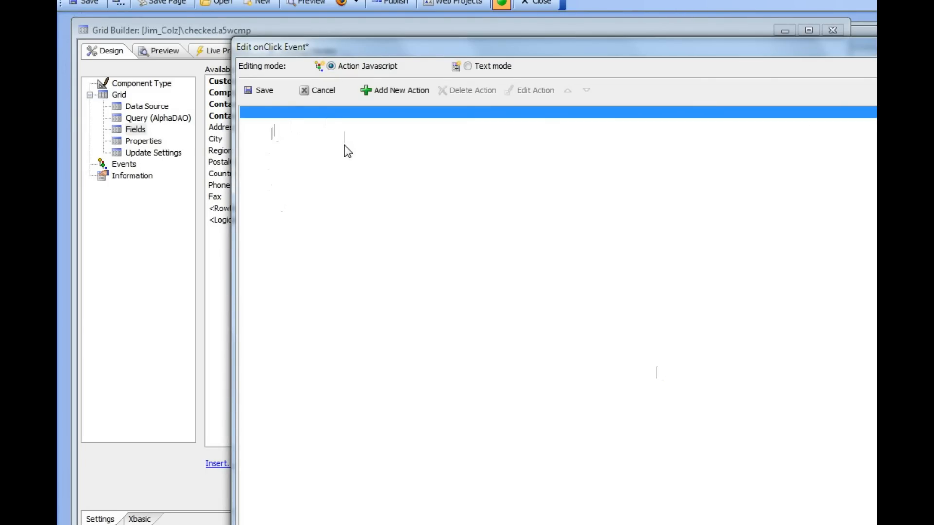
{"action": "left_click", "coordinate": [382, 91]}
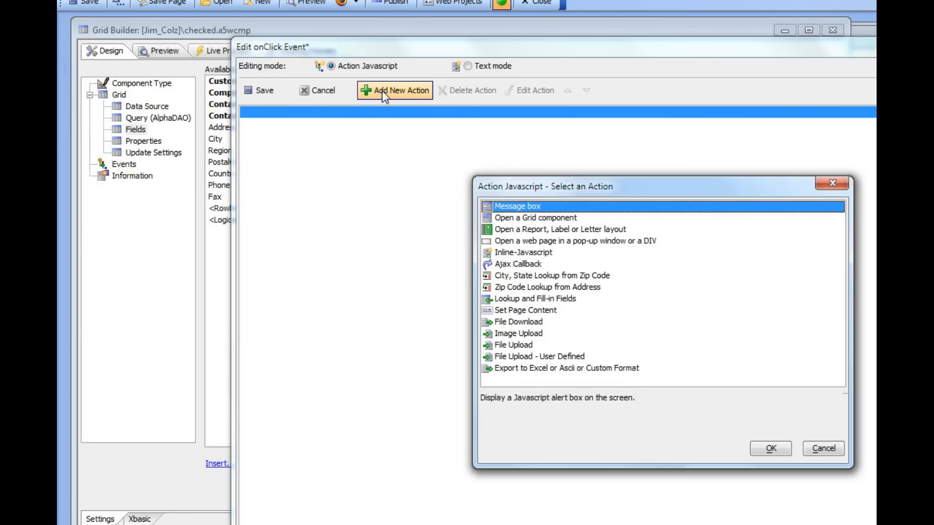
{"action": "left_click_drag", "start_coordinate": [626, 193], "coordinate": [428, 130]}
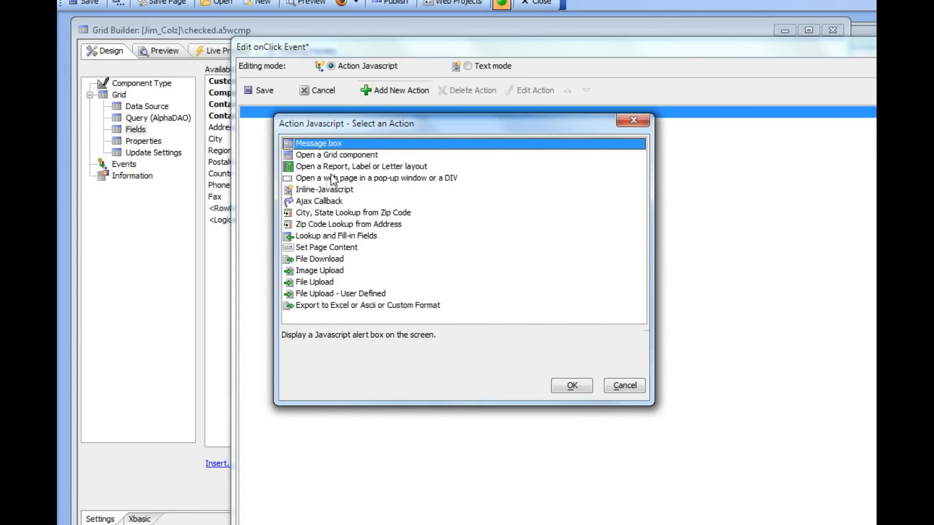
{"action": "left_click", "coordinate": [315, 202]}
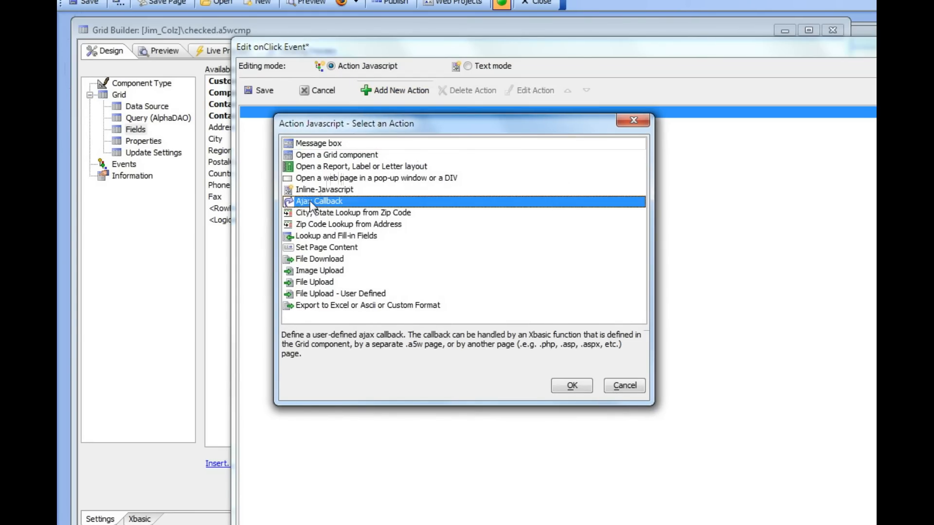
{"action": "left_click", "coordinate": [567, 379]}
- Fill in the Xbasic function name for the Ajax callback, confirm the action and save the onClick event
{"action": "left_click_drag", "start_coordinate": [622, 156], "coordinate": [393, 124]}
{"action": "left_click", "coordinate": [339, 250]}
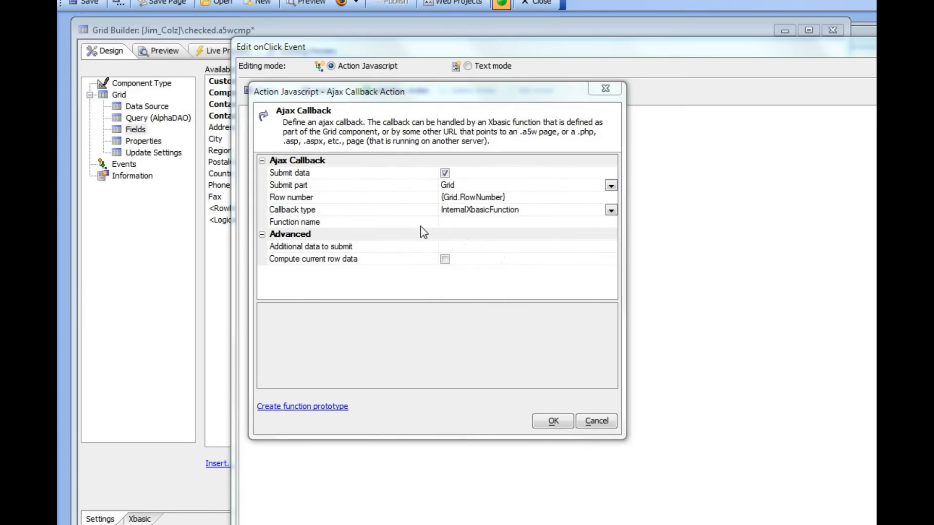
{"action": "left_click", "coordinate": [420, 224]}
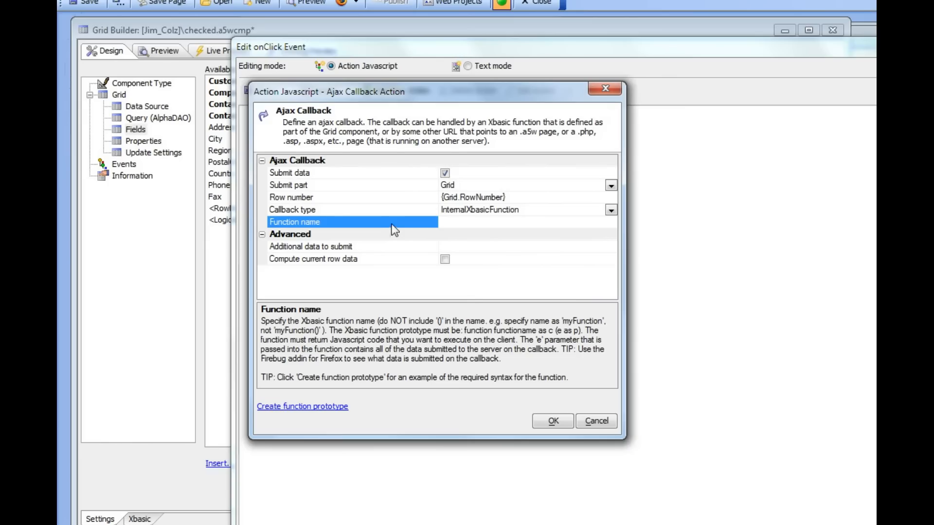
{"action": "right_click", "coordinate": [478, 221]}
{"action": "left_click", "coordinate": [522, 285]}
{"action": "left_click", "coordinate": [553, 421]}
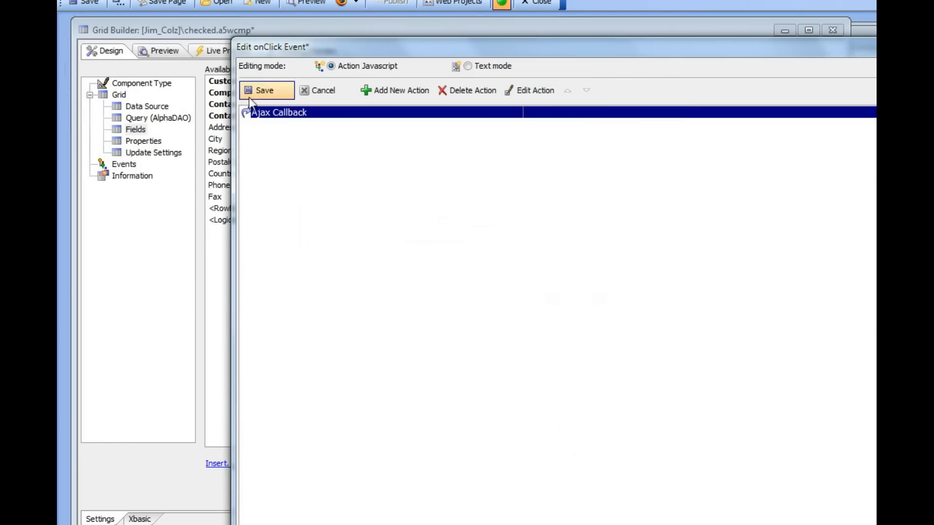
{"action": "left_click", "coordinate": [261, 93]}
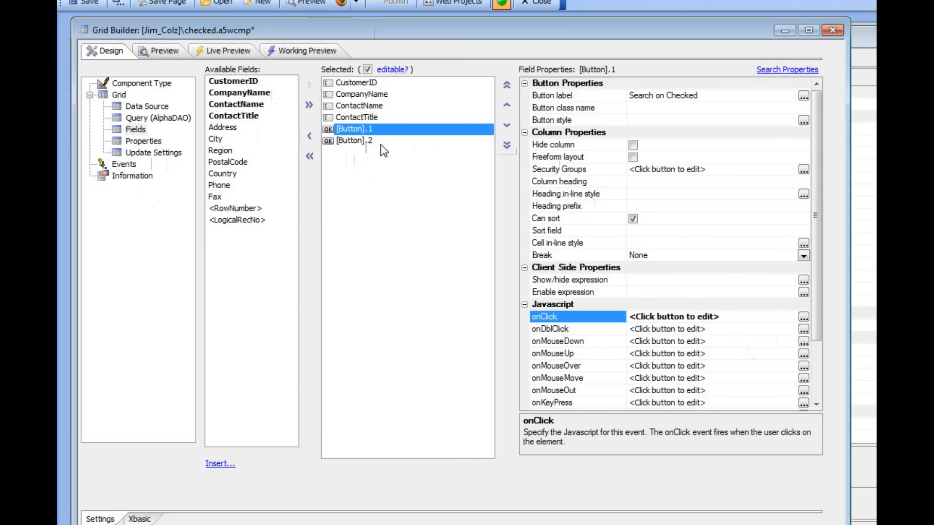
- Open the Show All button's onClick event and examine its Javascript code
{"action": "left_click", "coordinate": [358, 140]}
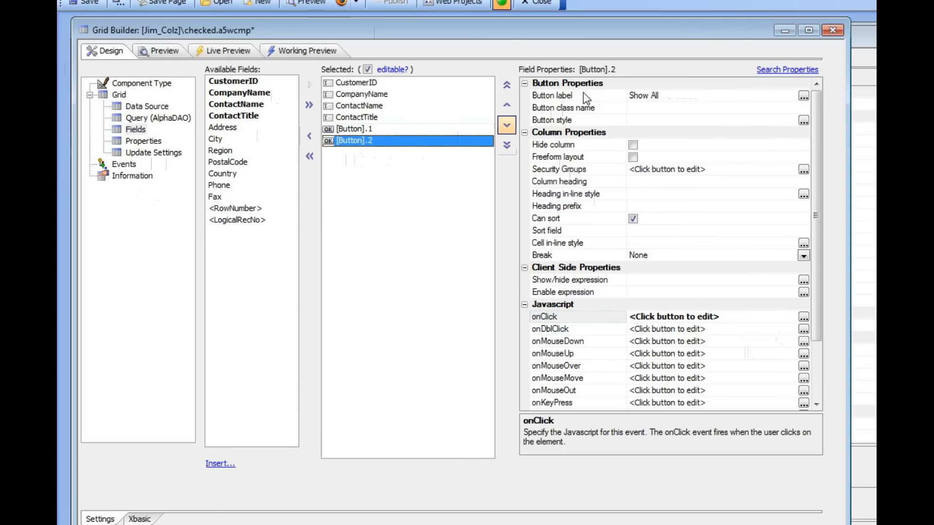
{"action": "left_click", "coordinate": [804, 317]}
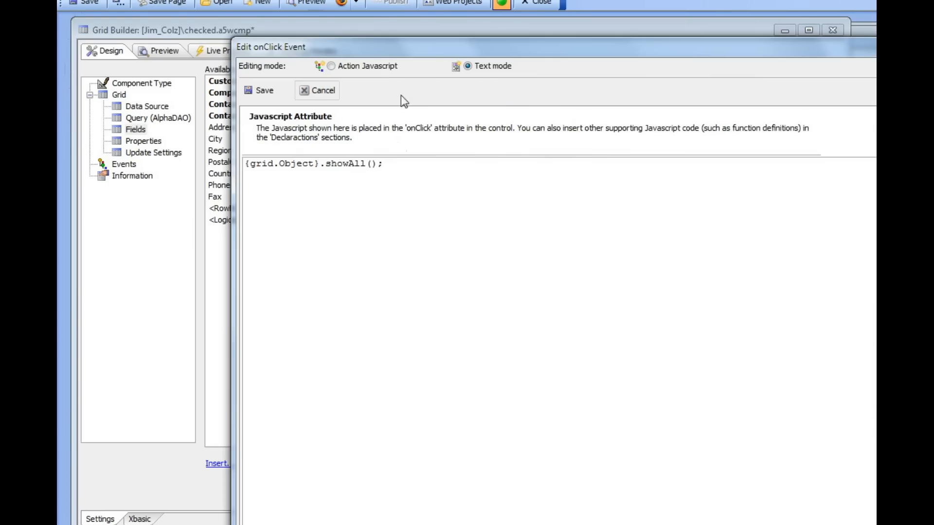
{"action": "left_click_drag", "start_coordinate": [448, 52], "coordinate": [306, 0]}
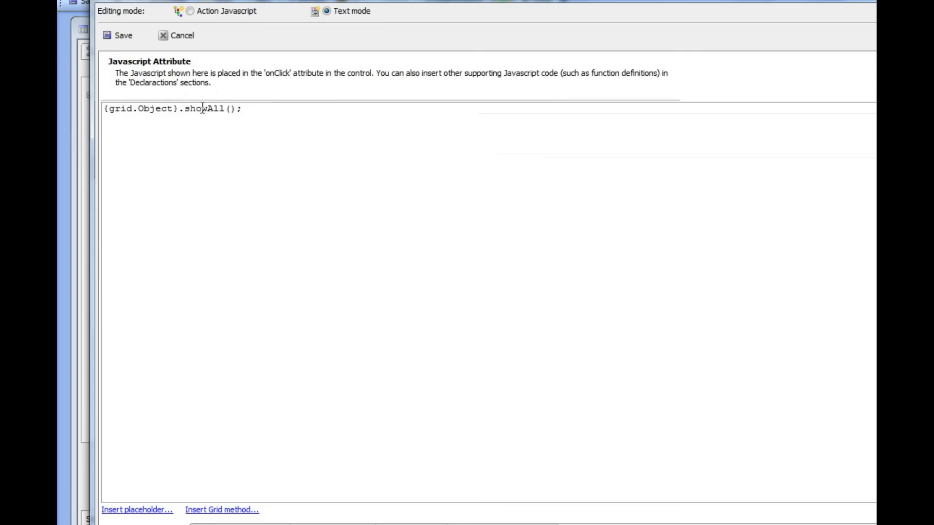
- Look up the grid's showAll method by filtering the grid method list for "showall", then save the onClick event
{"action": "left_click", "coordinate": [219, 511]}
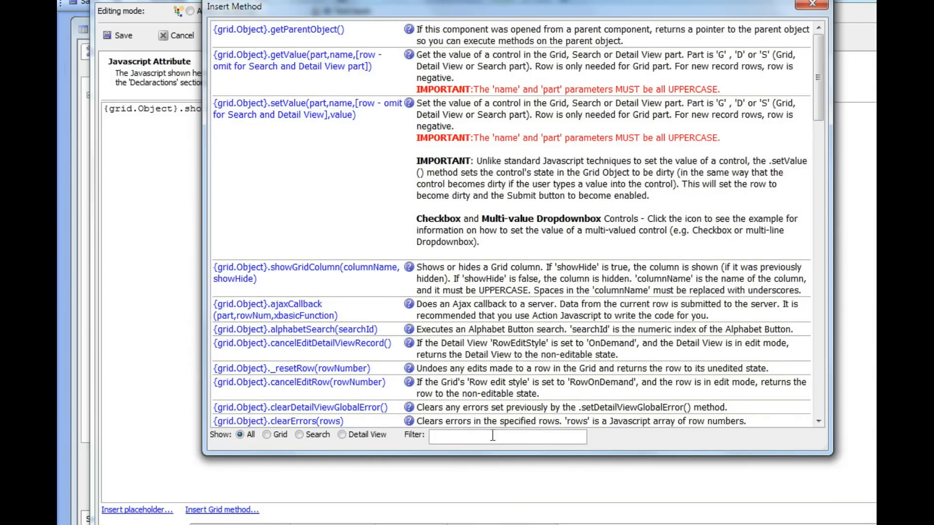
{"action": "left_click", "coordinate": [492, 435]}
{"action": "type", "text": "showall"}
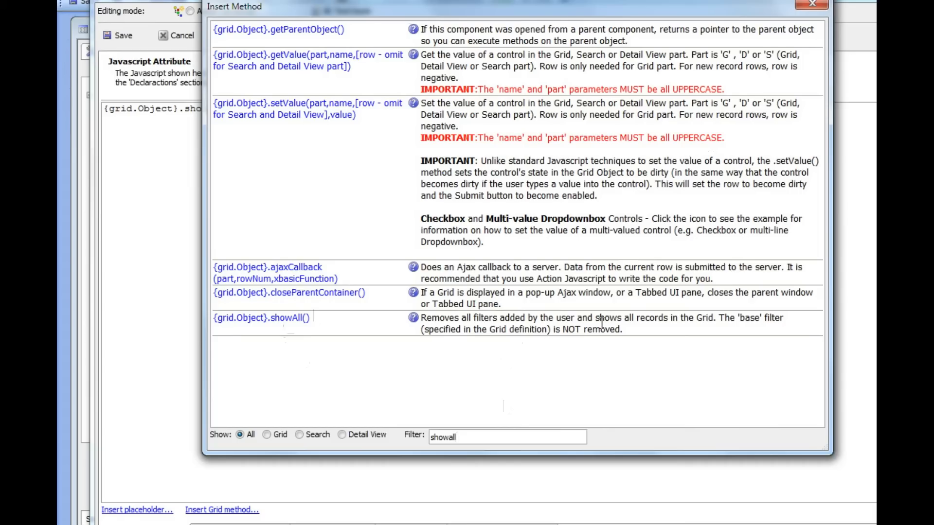
{"action": "left_click", "coordinate": [809, 5]}
{"action": "left_click", "coordinate": [123, 32]}
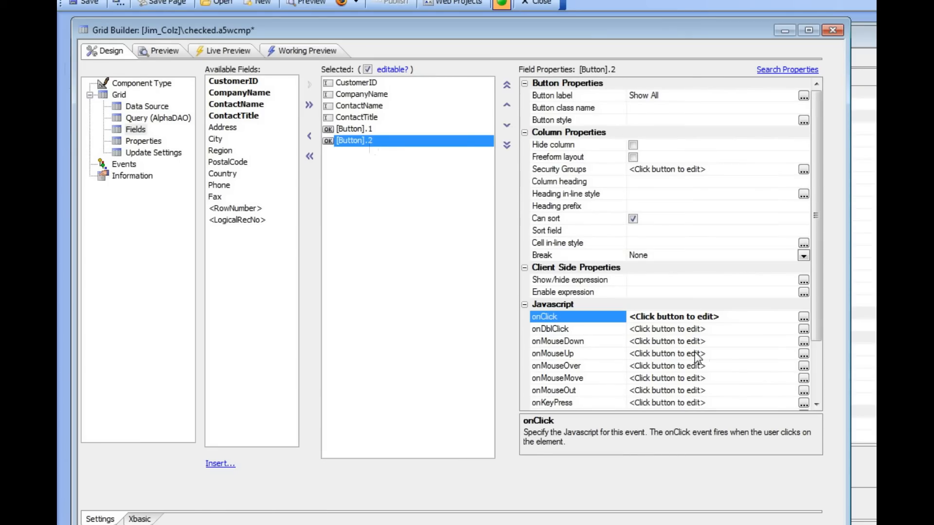
- Insert debug(1) at the start of the processchecked function in the grid's Xbasic function declarations and save the component
{"action": "left_click", "coordinate": [144, 141]}
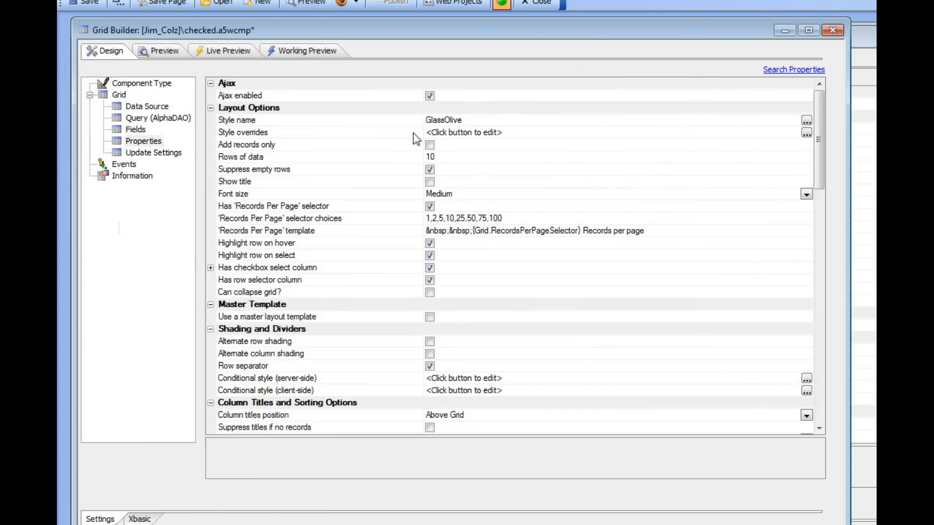
{"action": "left_click_drag", "start_coordinate": [819, 118], "coordinate": [834, 323]}
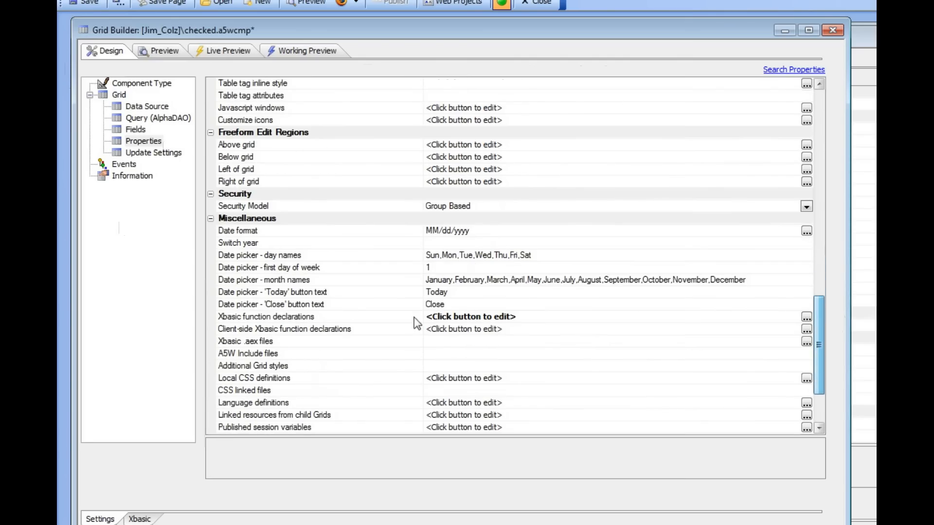
{"action": "left_click", "coordinate": [766, 317]}
{"action": "left_click", "coordinate": [807, 317]}
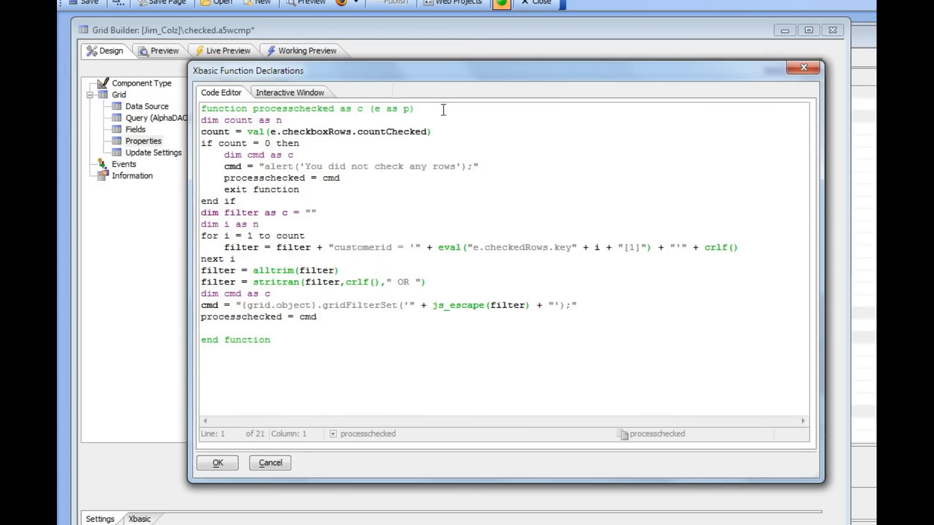
{"action": "left_click", "coordinate": [444, 109]}
{"action": "key", "text": "Return"}
{"action": "key", "text": "Return"}
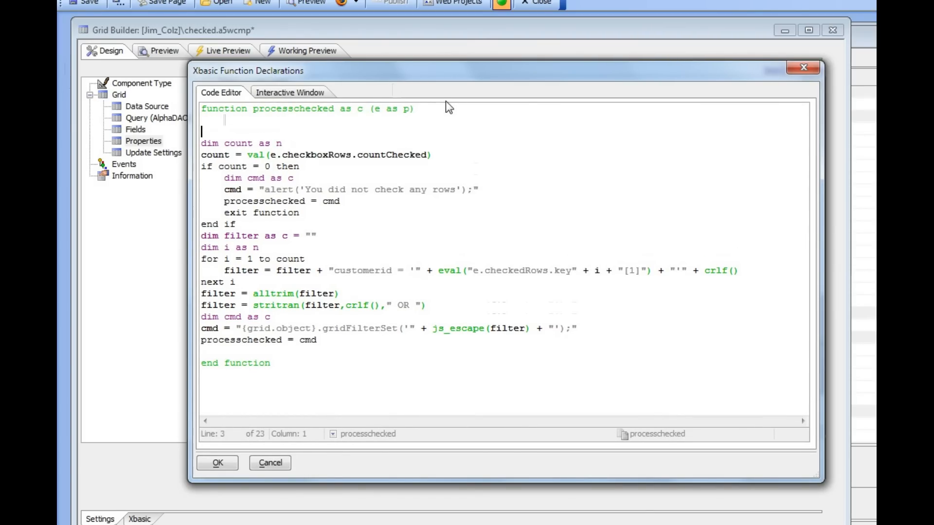
{"action": "type", "text": "debug(1"}
{"action": "left_click", "coordinate": [219, 466]}
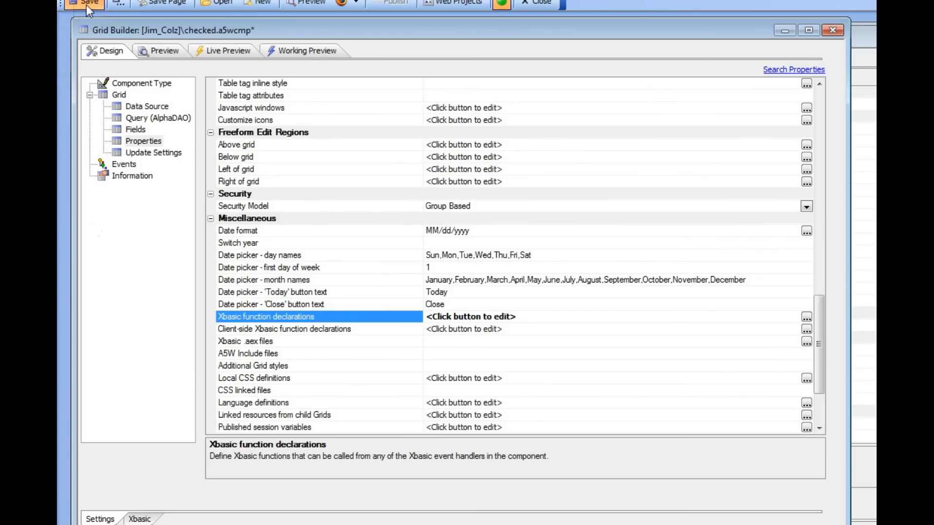
{"action": "left_click", "coordinate": [86, 6]}
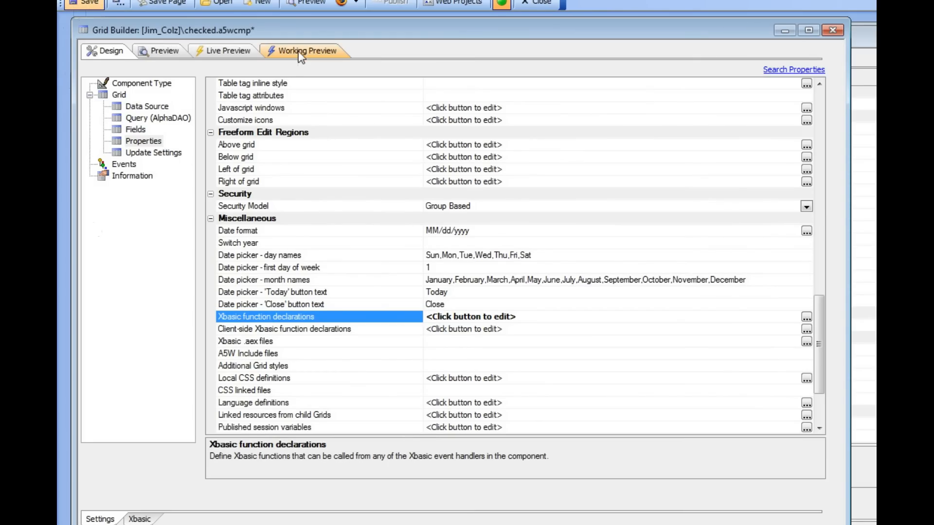
- In the Working Preview, check the first two customer rows and run Search on Checked
{"action": "left_click", "coordinate": [298, 51]}
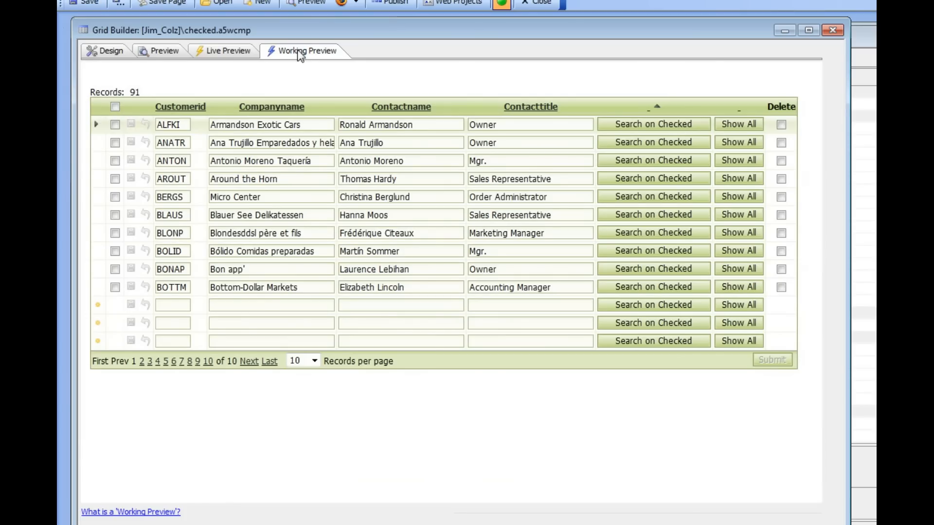
{"action": "left_click", "coordinate": [114, 143]}
{"action": "left_click", "coordinate": [115, 124]}
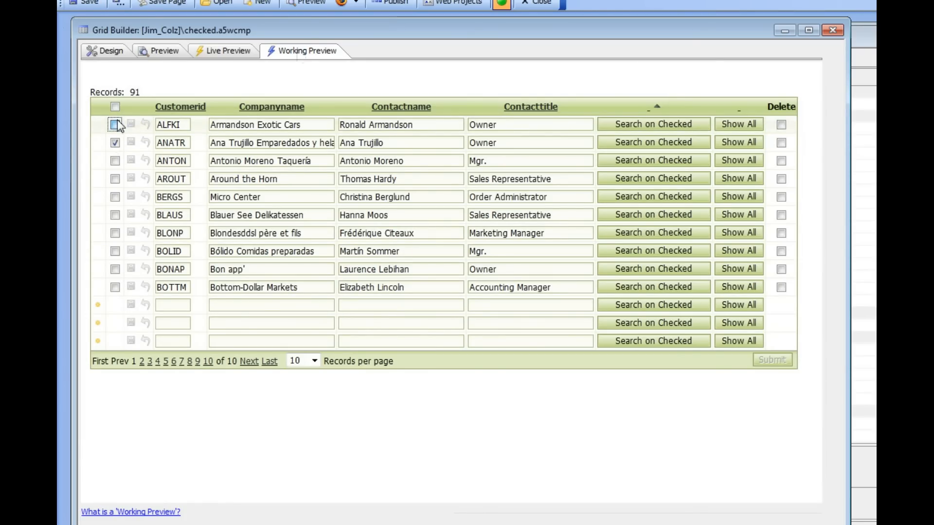
{"action": "left_click", "coordinate": [639, 129]}
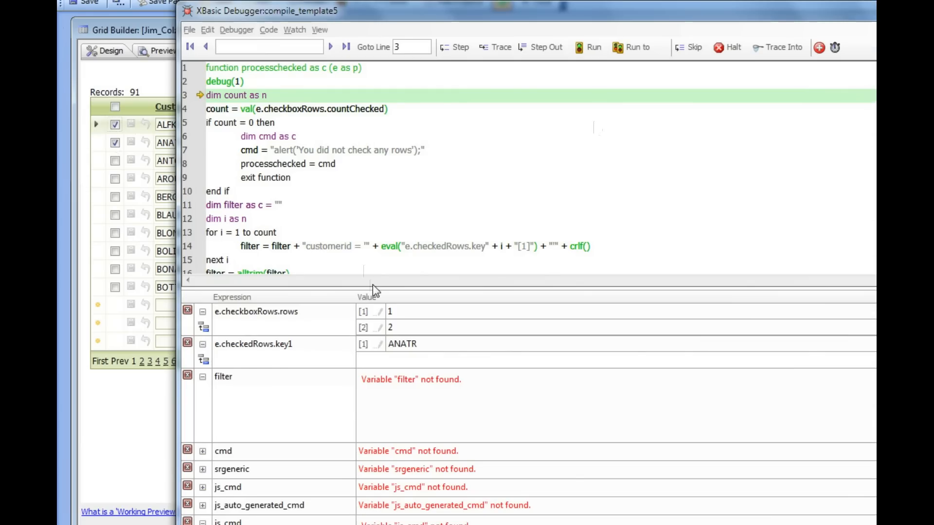
- Enlarge the debugger's code pane and clear all existing watch expressions
{"action": "left_click_drag", "start_coordinate": [373, 287], "coordinate": [417, 419]}
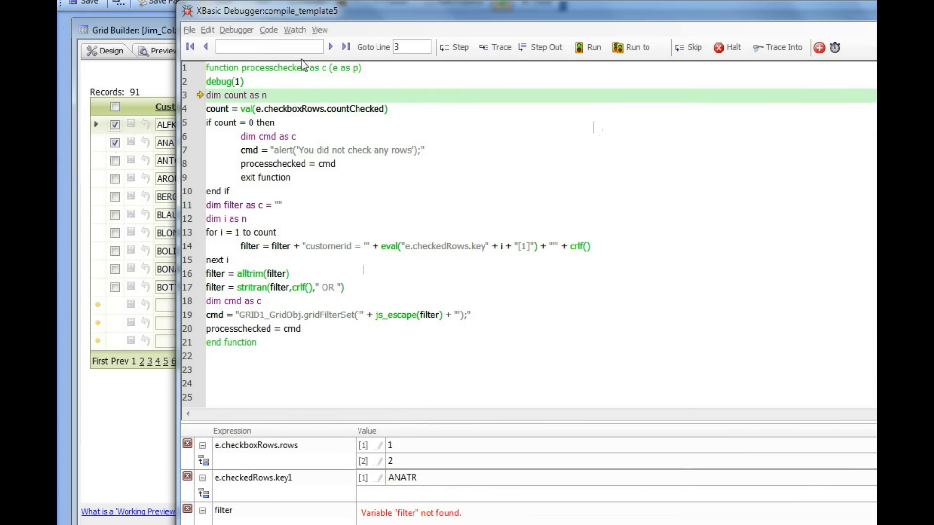
{"action": "left_click", "coordinate": [295, 30]}
{"action": "left_click", "coordinate": [325, 45]}
{"action": "left_click_drag", "start_coordinate": [368, 13], "coordinate": [290, 0]}
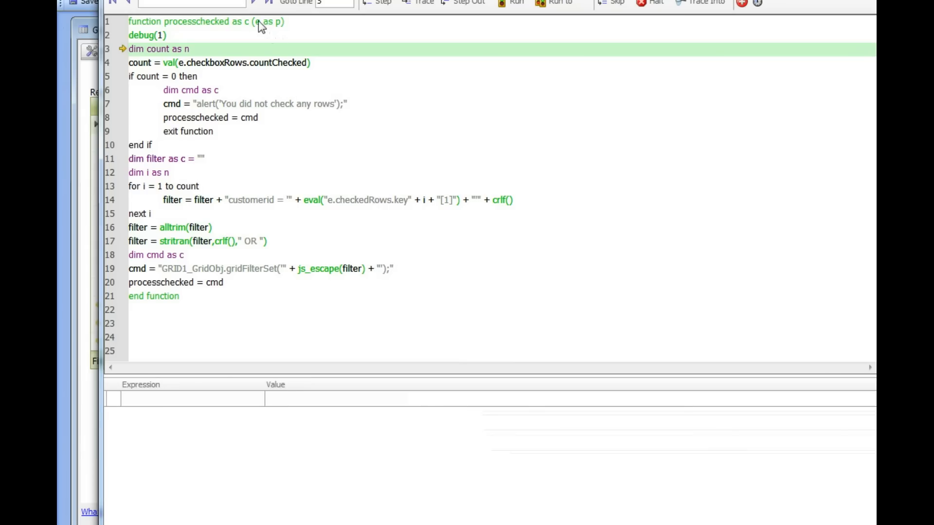
- Watch the function's e argument and drill down through its properties to e.checkboxRows.countChecked
{"action": "double_click", "coordinate": [258, 21]}
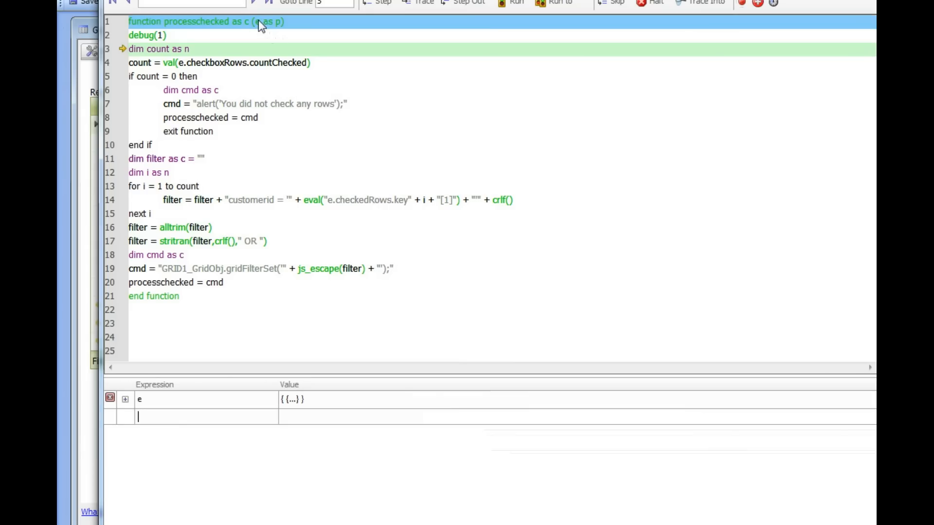
{"action": "left_click", "coordinate": [125, 400]}
{"action": "left_click_drag", "start_coordinate": [283, 373], "coordinate": [273, 219]}
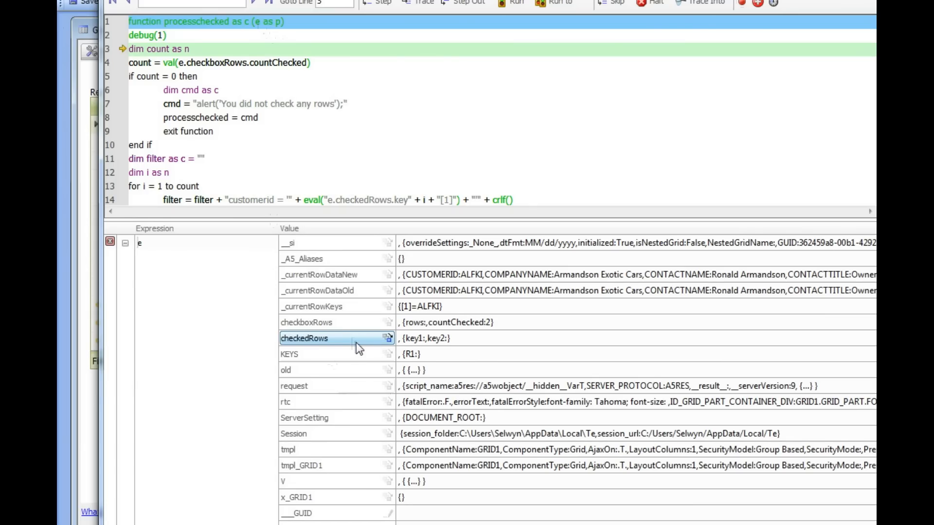
{"action": "double_click", "coordinate": [326, 323]}
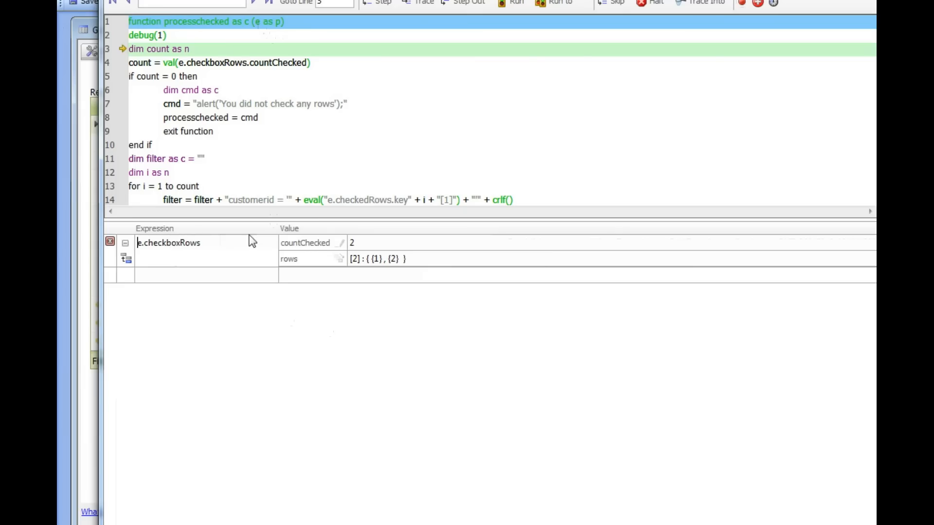
{"action": "double_click", "coordinate": [297, 245]}
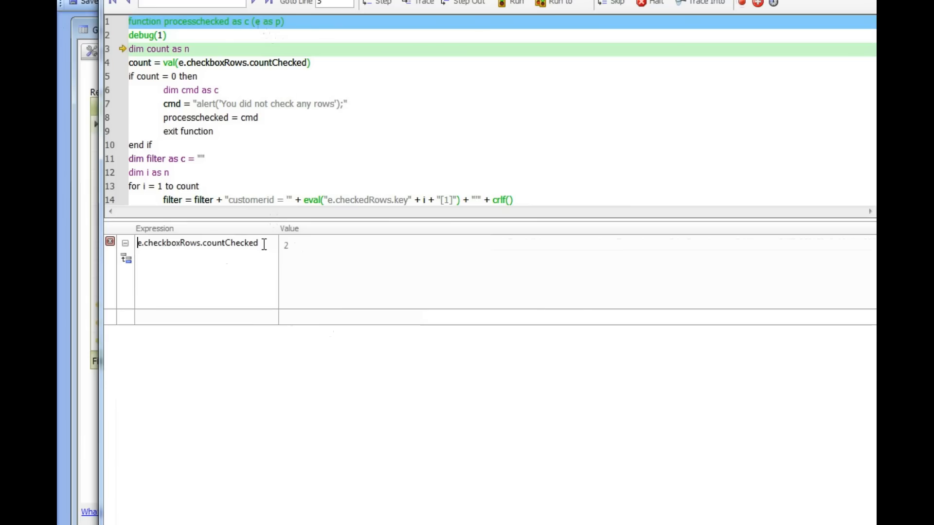
- Step through processchecked to the filter declaration on line 11 and inspect the count variable's value
{"action": "left_click", "coordinate": [380, 5]}
{"action": "left_click", "coordinate": [380, 4]}
{"action": "left_click", "coordinate": [380, 5]}
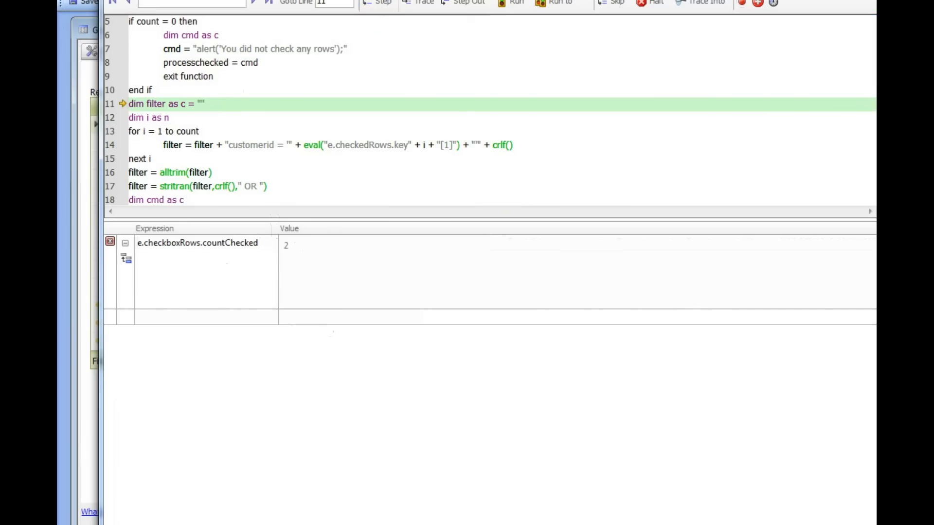
{"action": "mouse_move", "coordinate": [149, 24]}
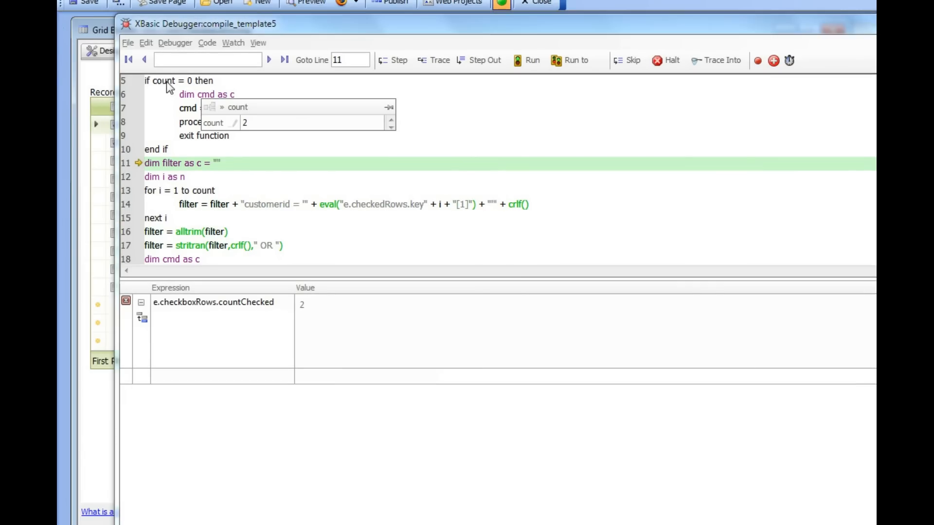